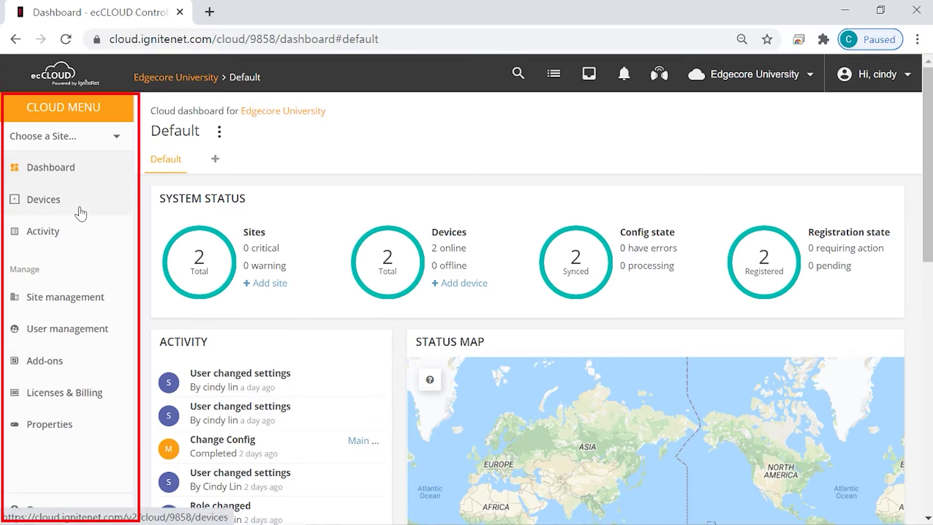
mouse_move(878, 282)
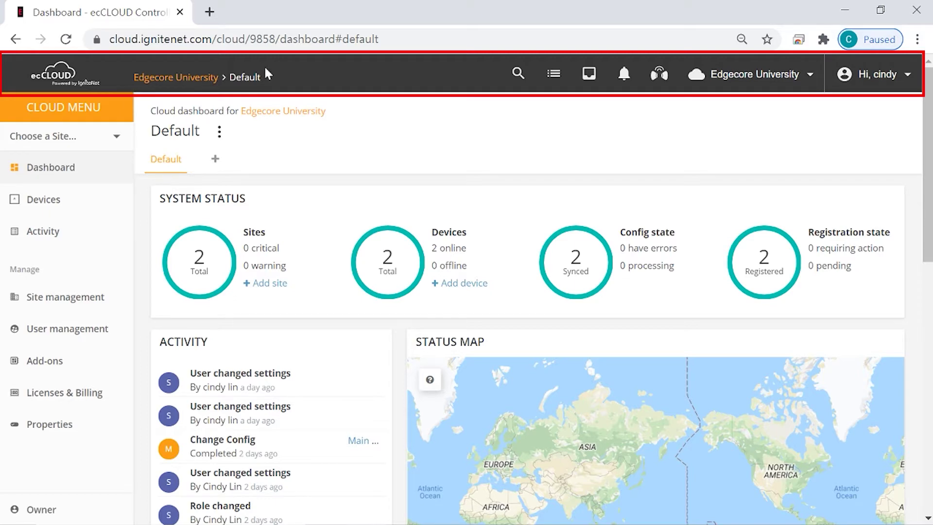
left_click(73, 207)
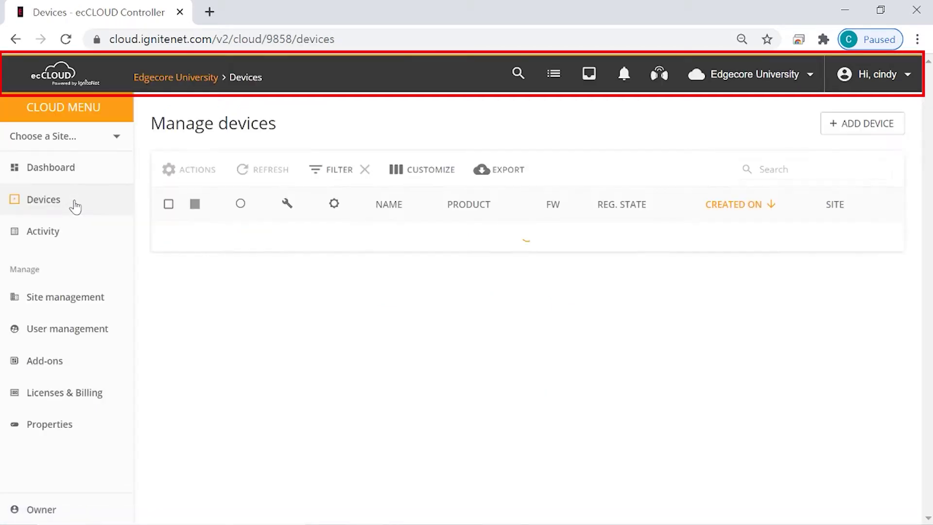
left_click(87, 338)
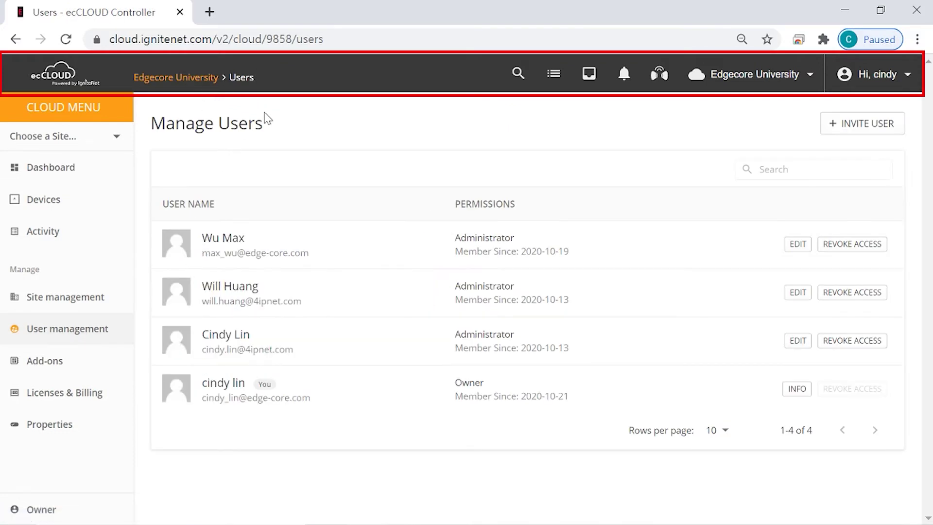
left_click(100, 140)
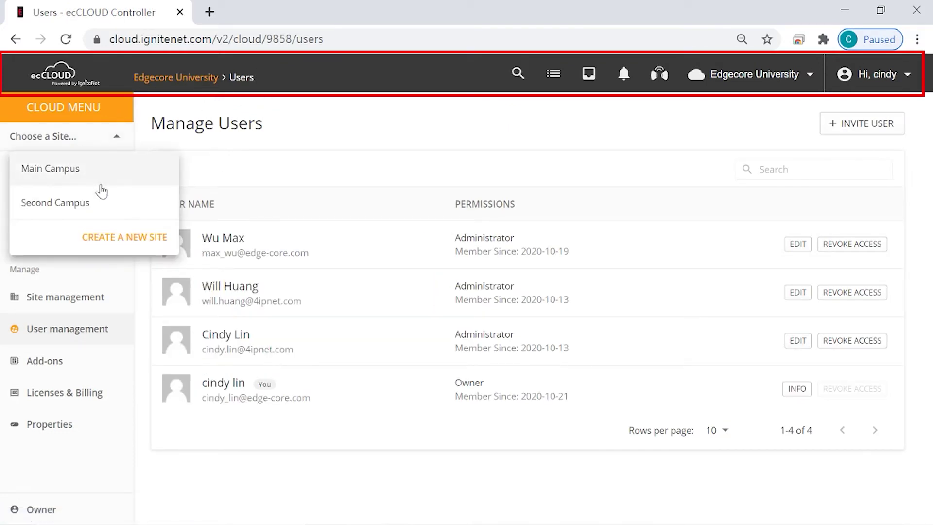
left_click(78, 179)
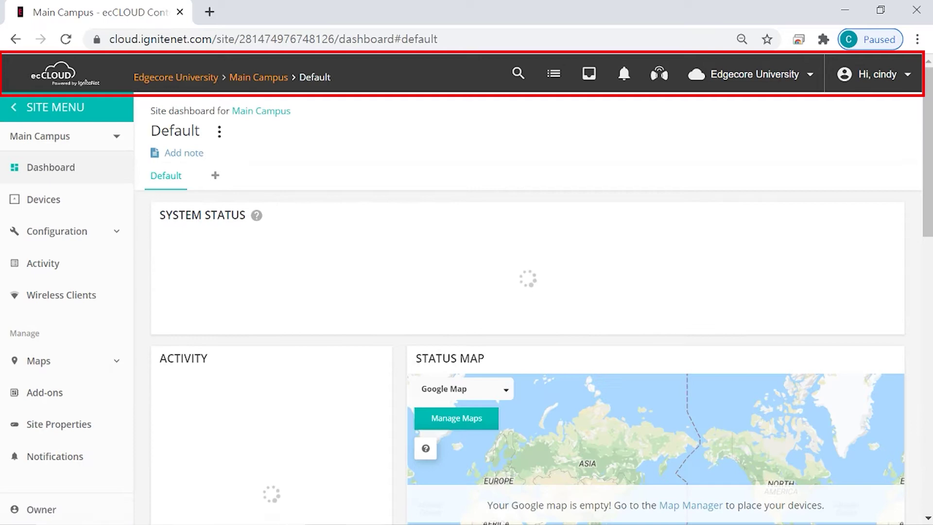
left_click(176, 86)
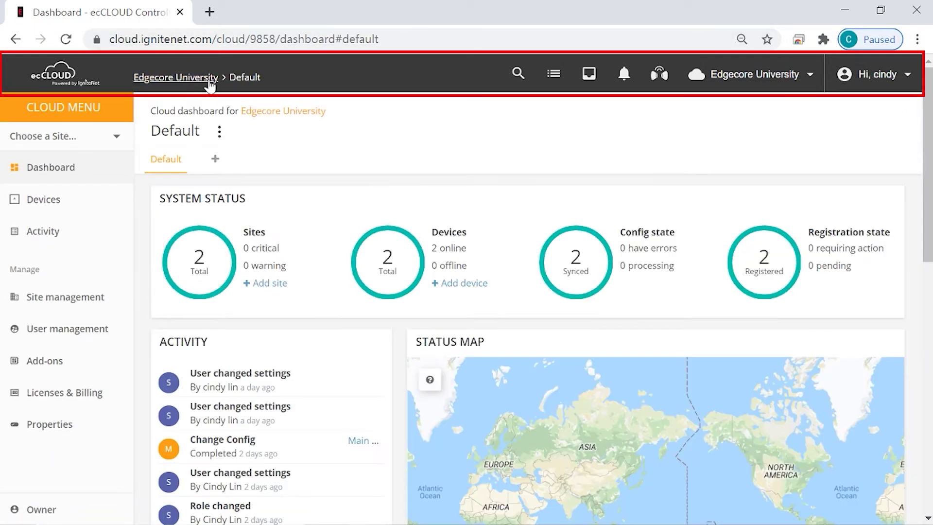
Search the cloud for 'campus', then show the Task Tracker of completed Change Config tasks
left_click(516, 75)
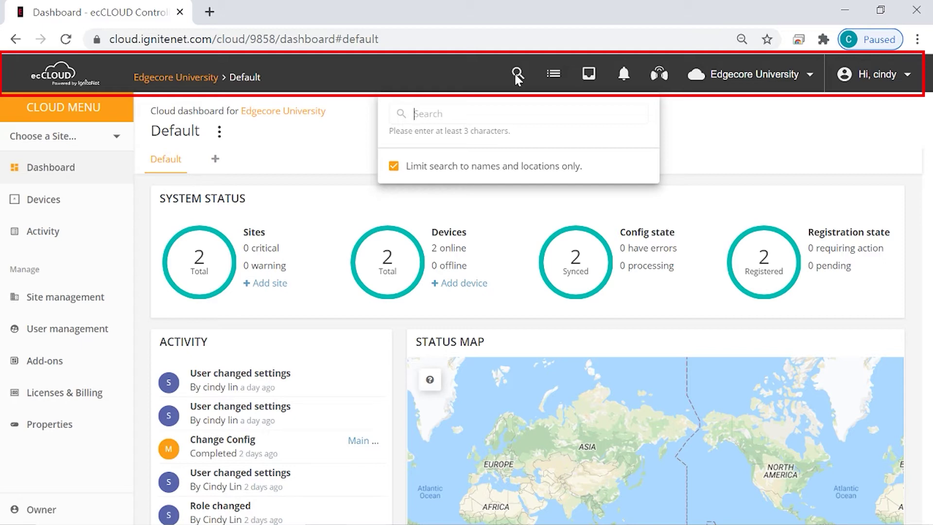
type("campus")
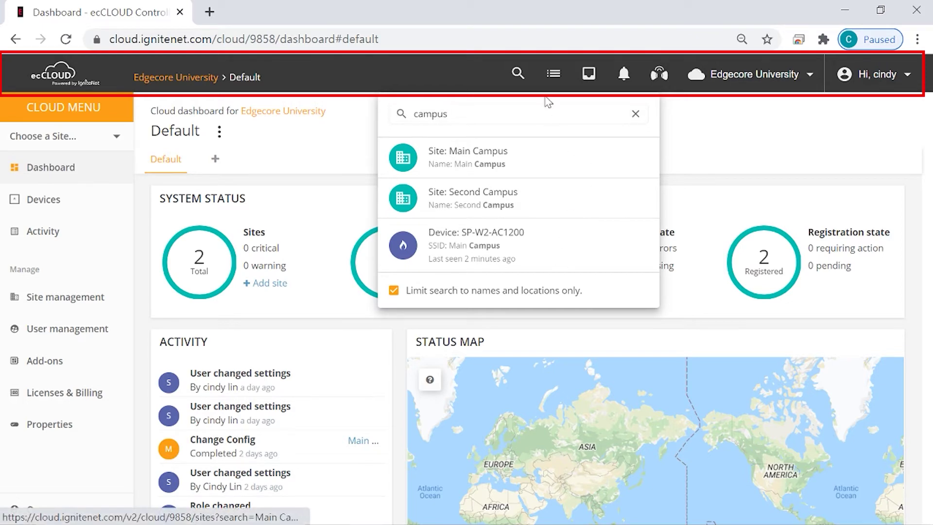
left_click(554, 75)
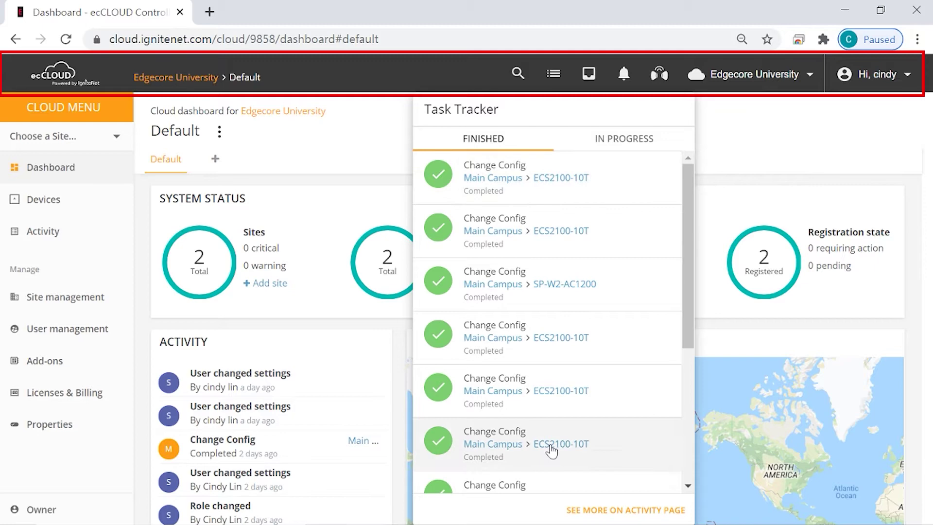
Show the Activity page's Maintenance events with completed Change Config entries for ECS2100-10T and SP-W2-AC1200
left_click(594, 510)
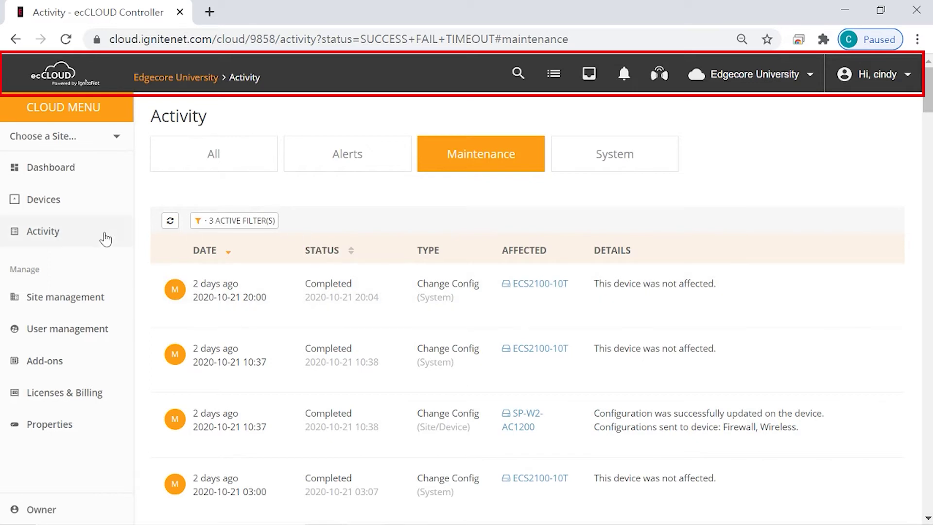
left_click(84, 242)
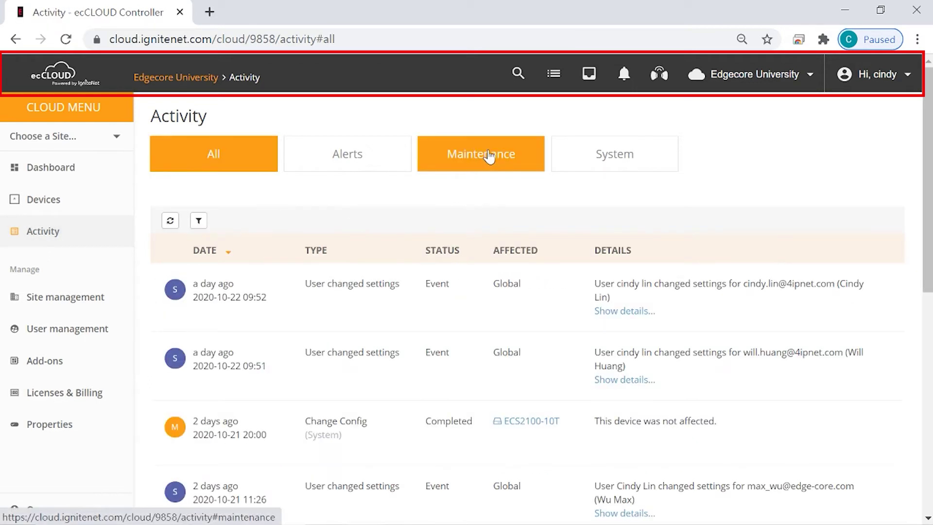
left_click(489, 155)
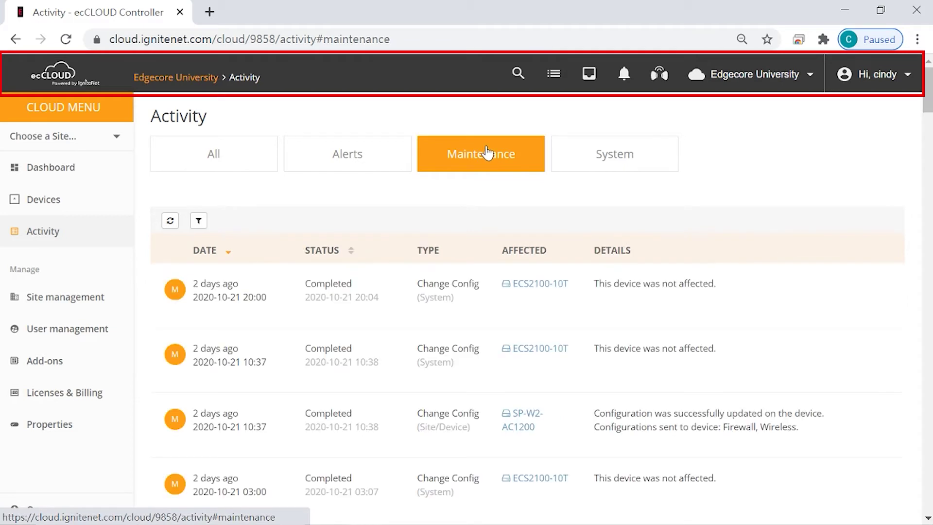
Review the latest news and recent alerts, then scroll through the Alerts tab's warning and critical alerts
left_click(594, 84)
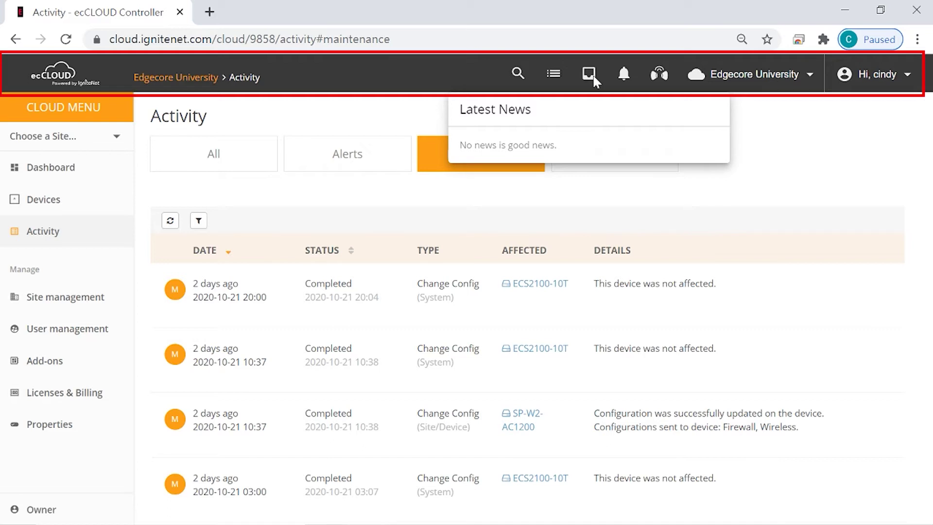
left_click(623, 78)
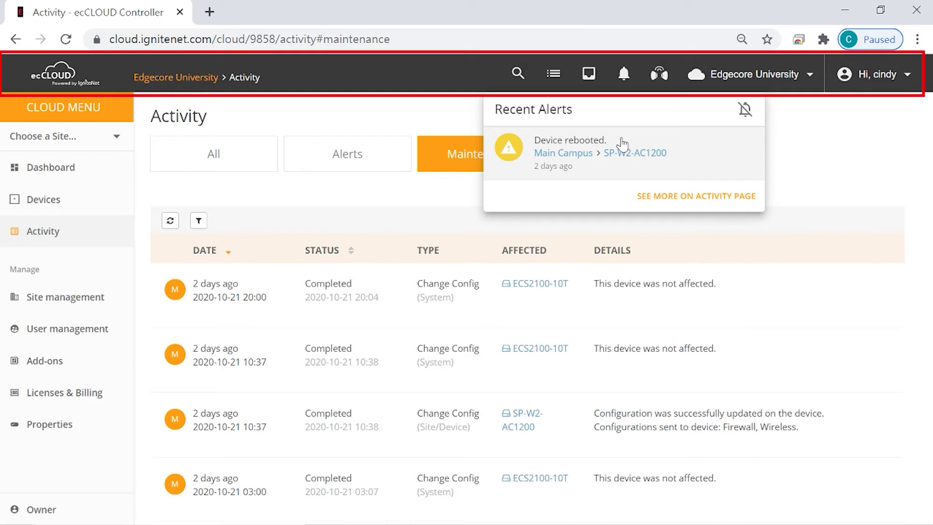
left_click(696, 196)
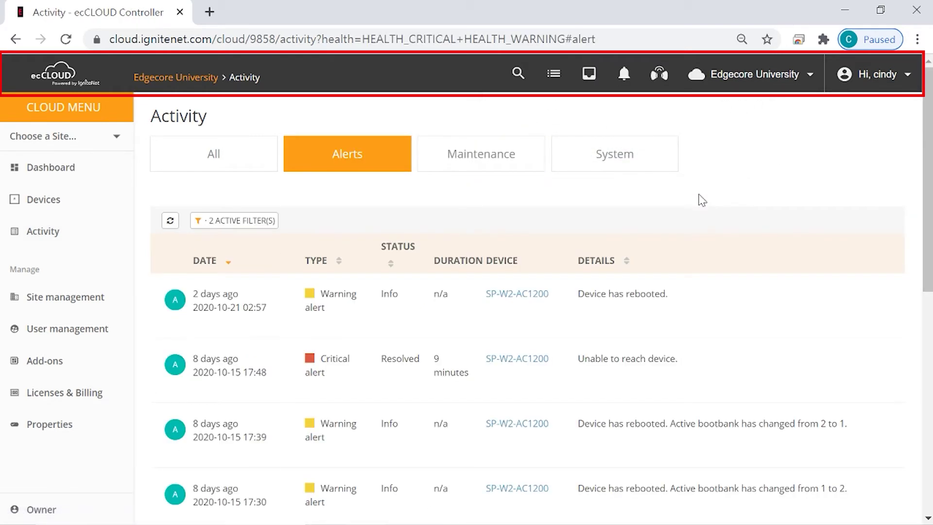
left_click(623, 74)
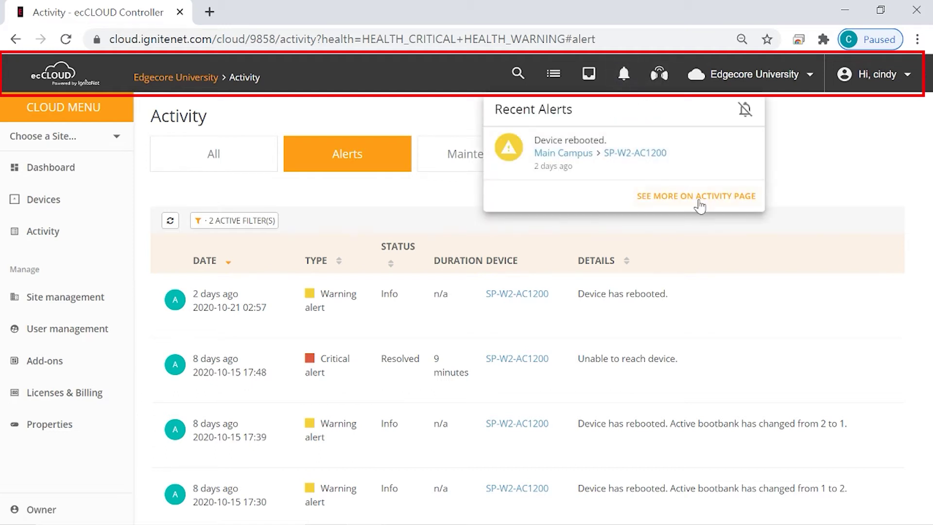
left_click(441, 197)
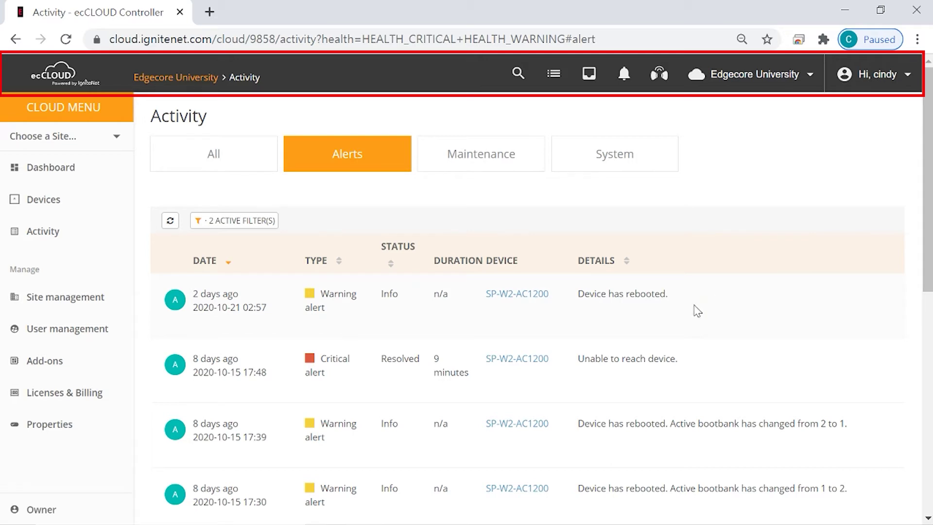
scroll(709, 376, "down", 2)
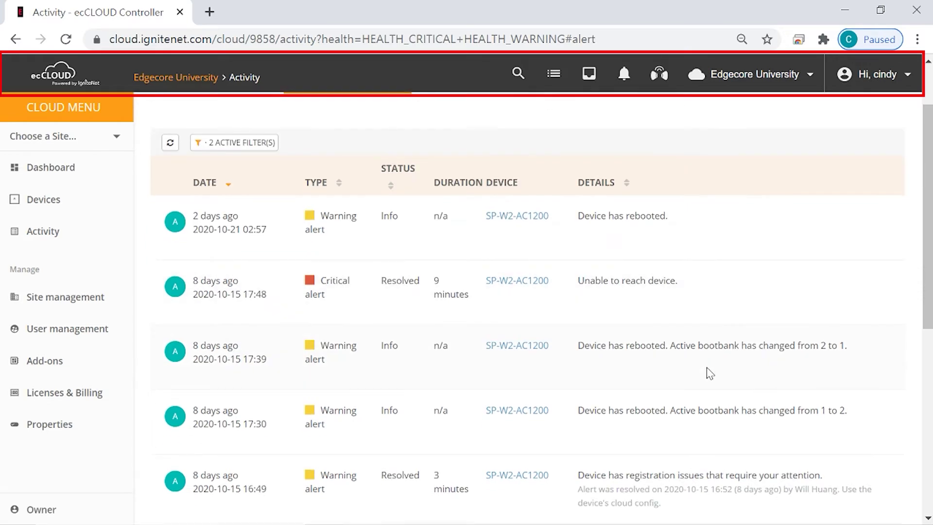
scroll(710, 373, "down", 2)
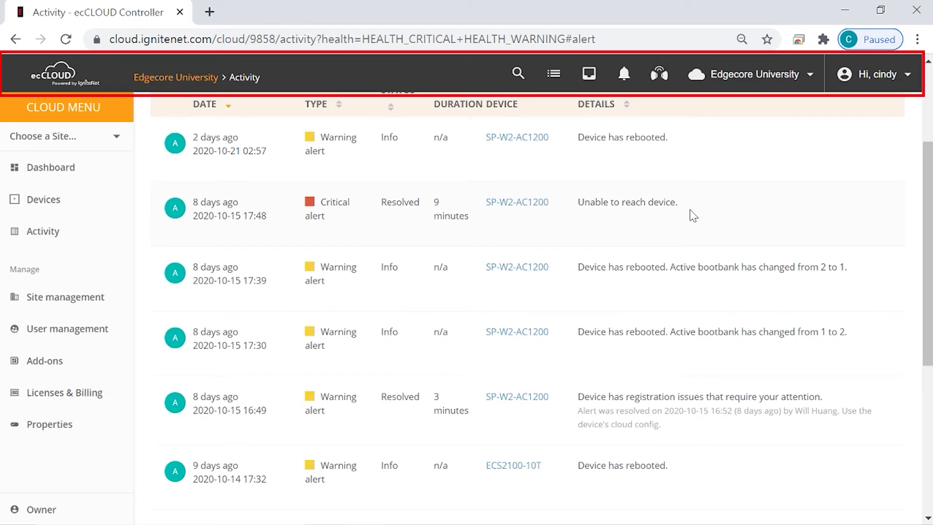
Open LinqPath's LinqBudget tool, previewing LinqProfile and LinqCoverage and dismissing their Pro upgrade offers
left_click(659, 75)
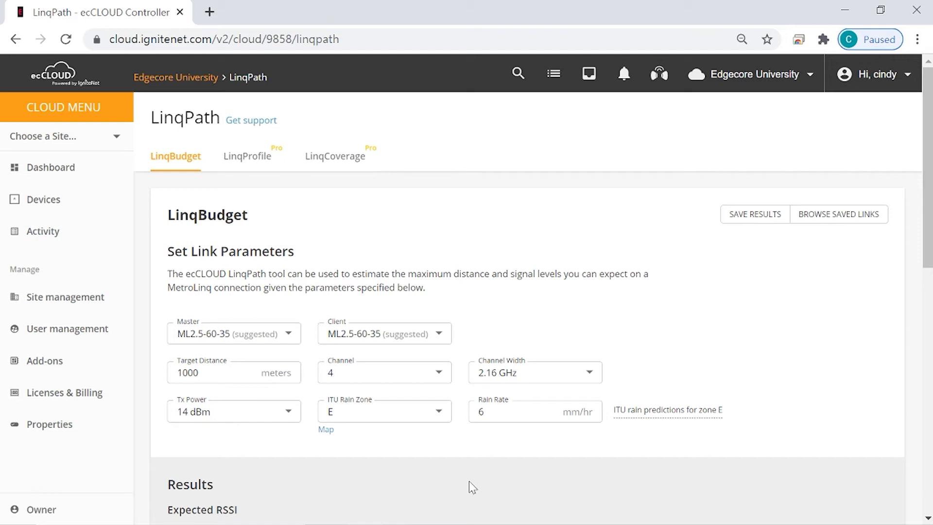
left_click(254, 158)
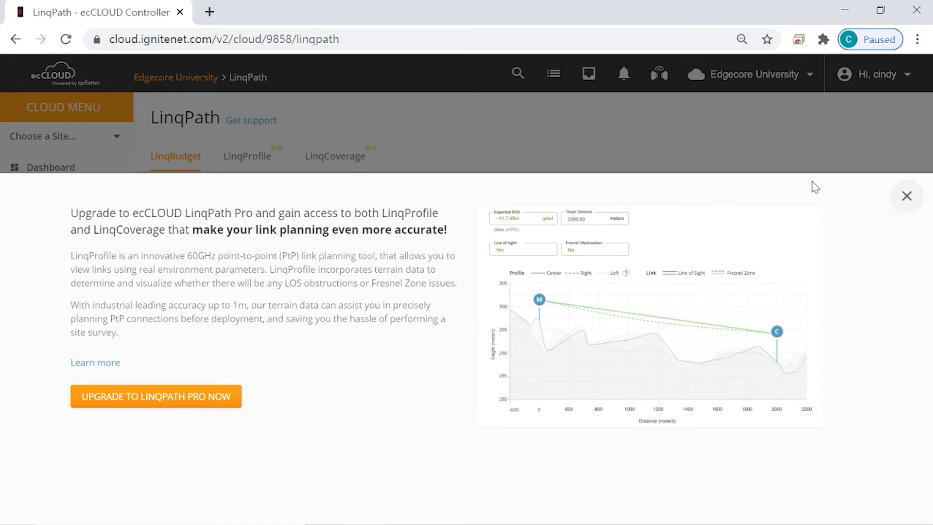
left_click(906, 195)
left_click(351, 160)
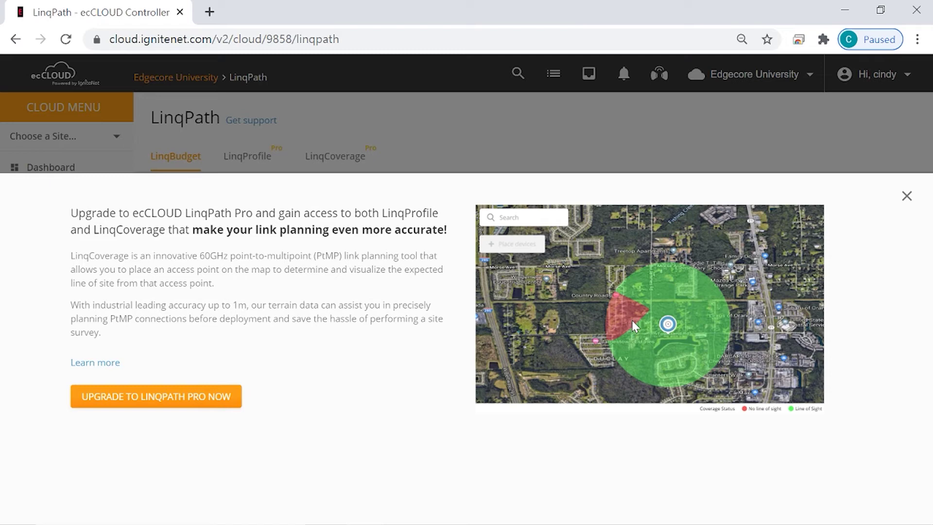
left_click(906, 197)
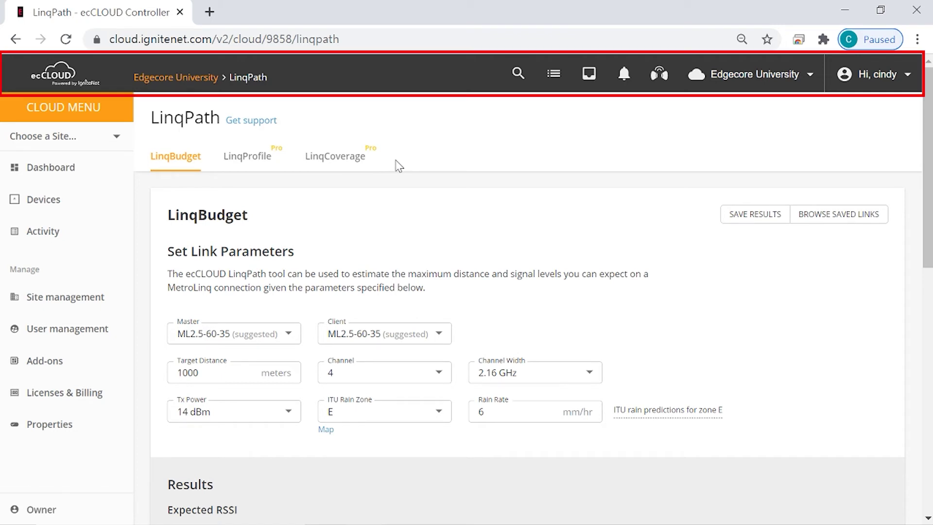
Open Manage Clouds from the cloud dropdown to list the Edgecore University membership
left_click(764, 75)
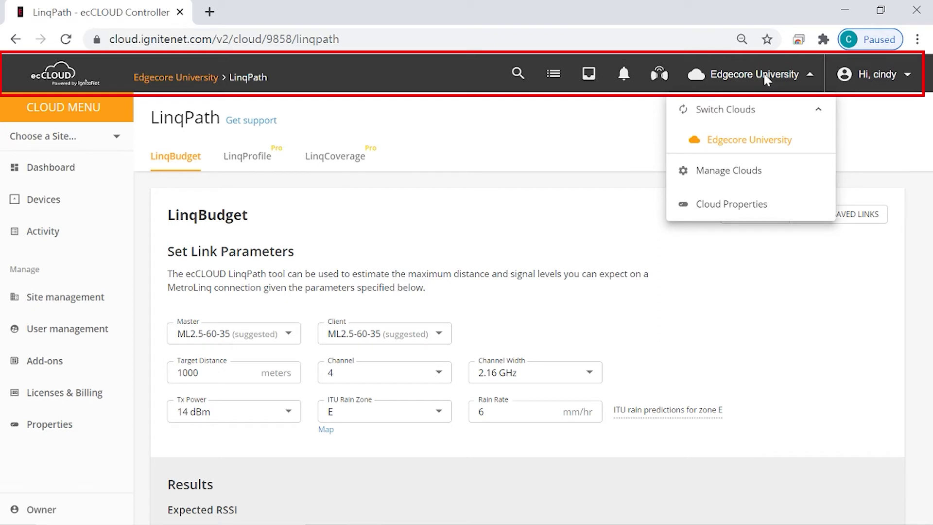
left_click(791, 180)
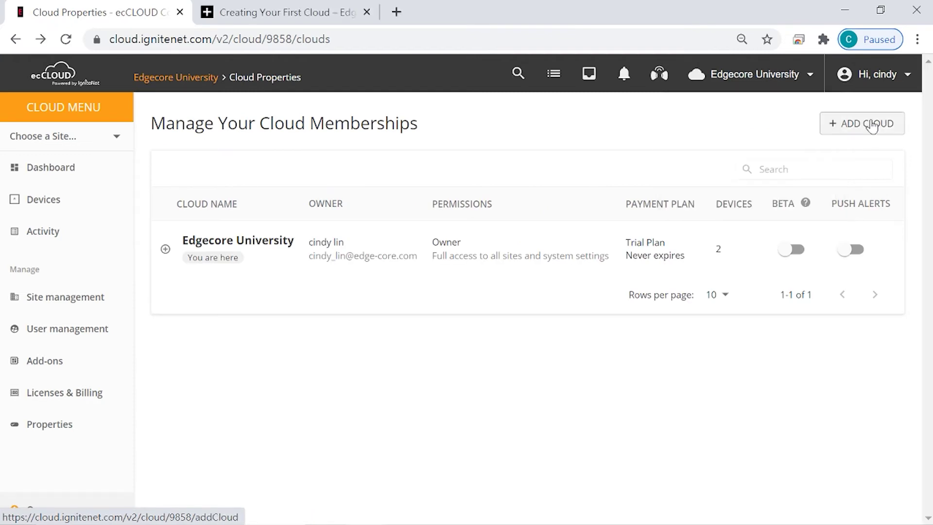
Add a cloud named 'Second Cloud' with Beta features on, enter the billing e-mail, and save
left_click(872, 125)
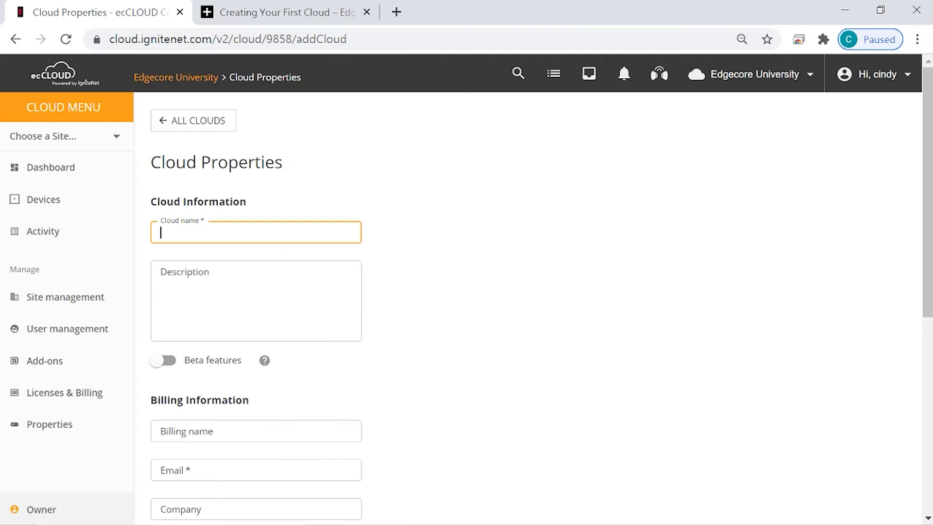
type("Second Cloud")
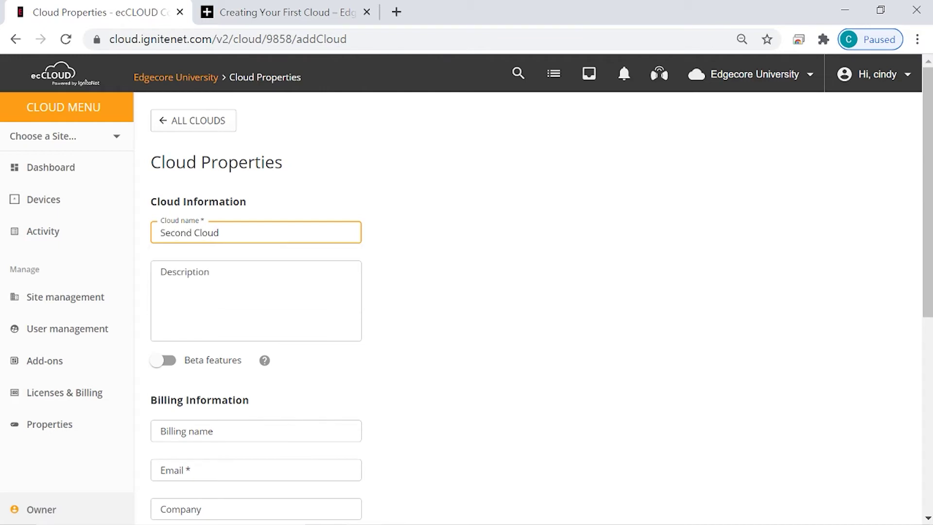
left_click(542, 312)
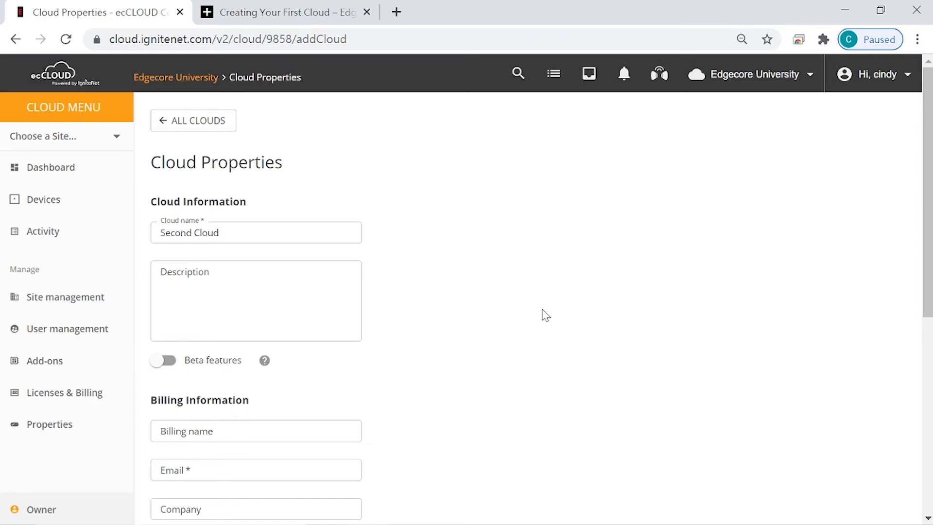
scroll(486, 311, "down", 3)
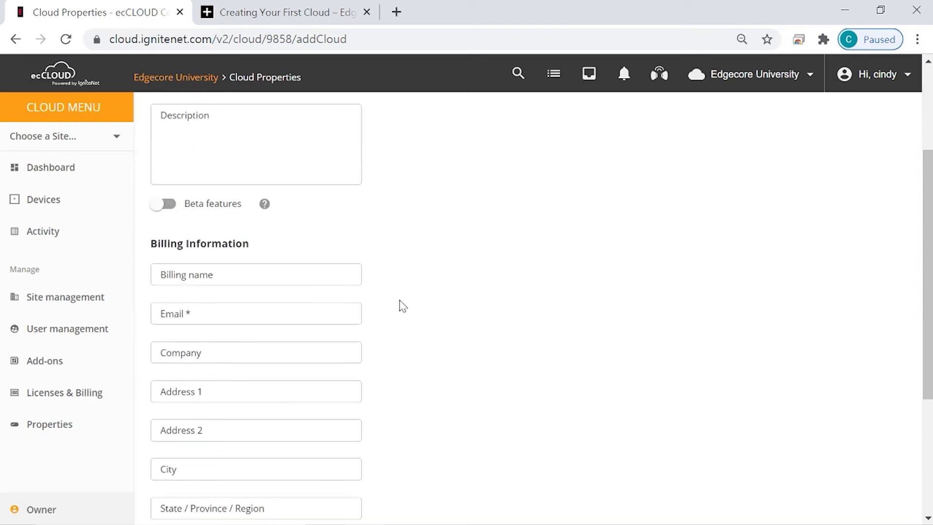
left_click(168, 204)
scroll(398, 359, "down", 2)
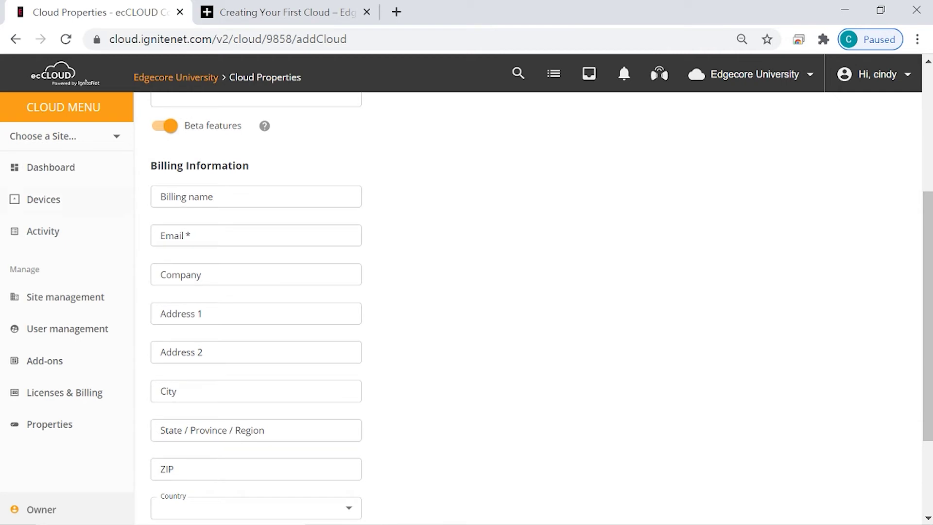
left_click(191, 235)
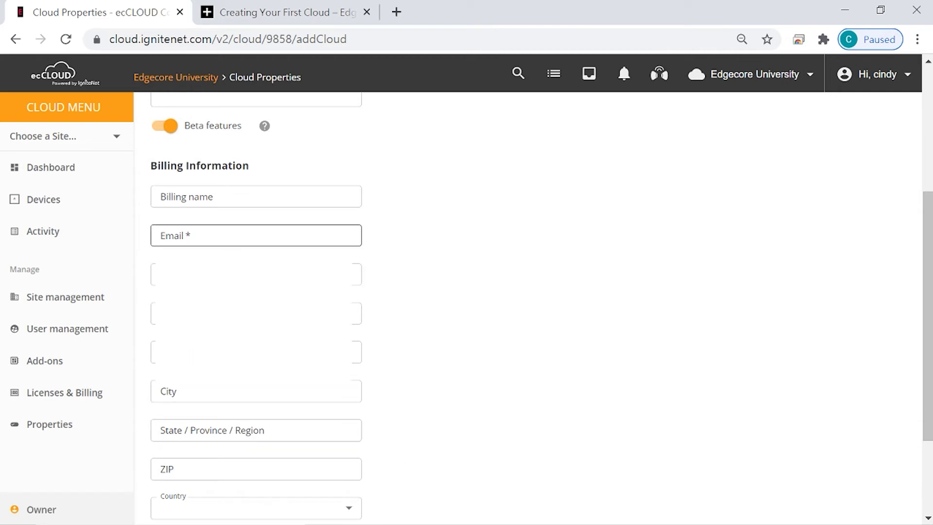
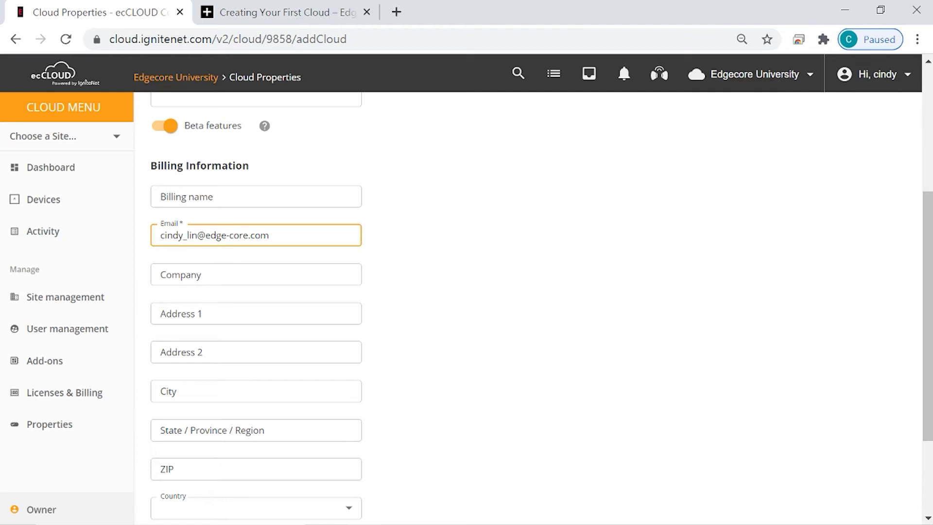
left_click(403, 277)
scroll(404, 277, "down", 3)
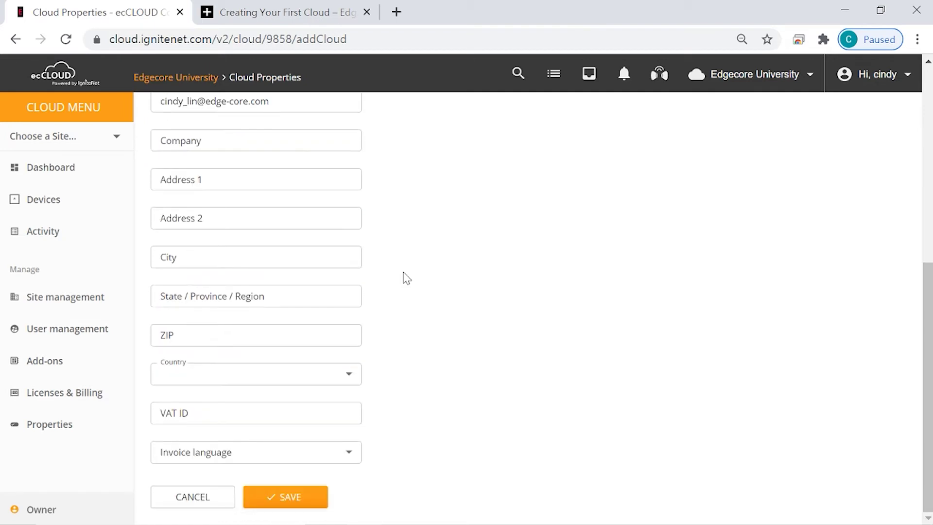
left_click(323, 500)
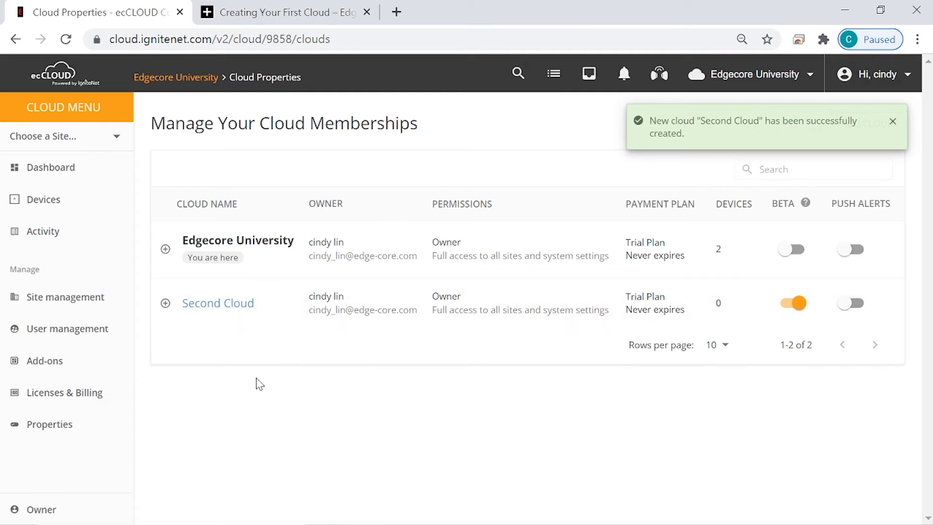
Switch to Second Cloud and view its device registration breakdown by device type
left_click(753, 79)
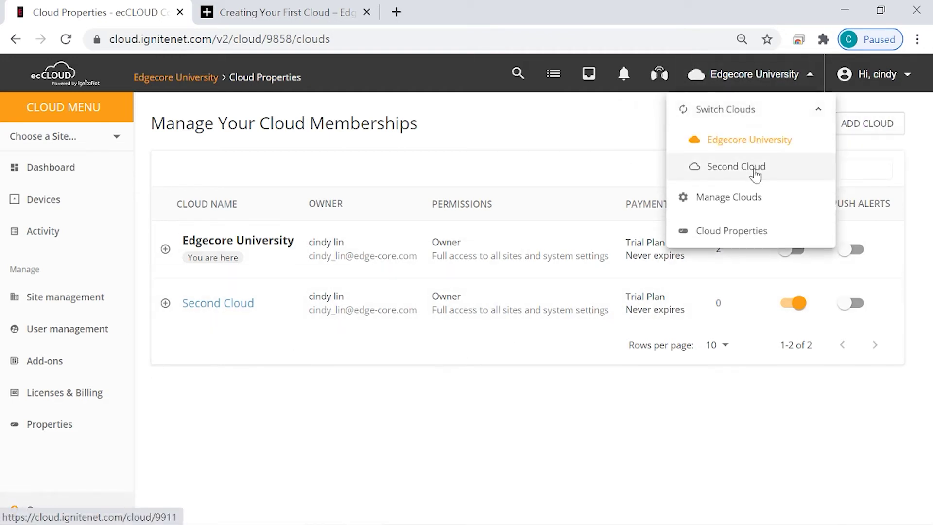
left_click(755, 174)
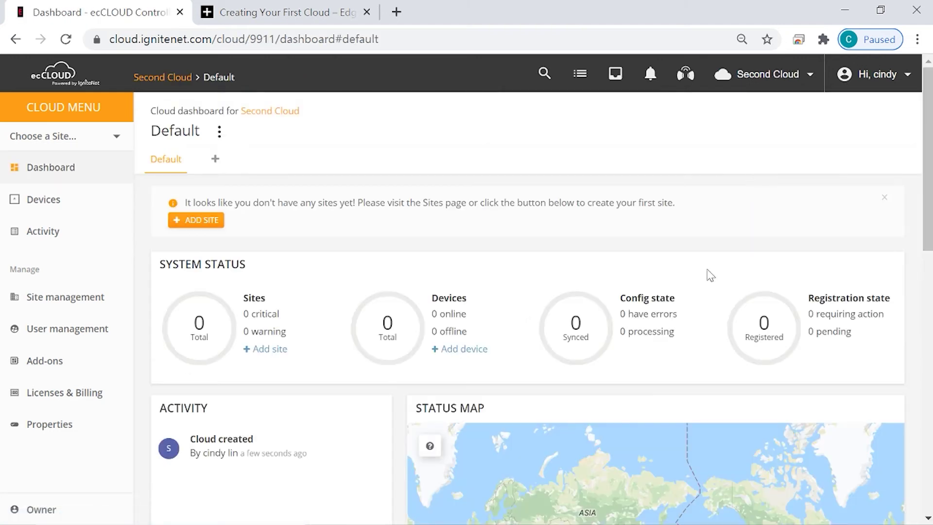
left_click(801, 346)
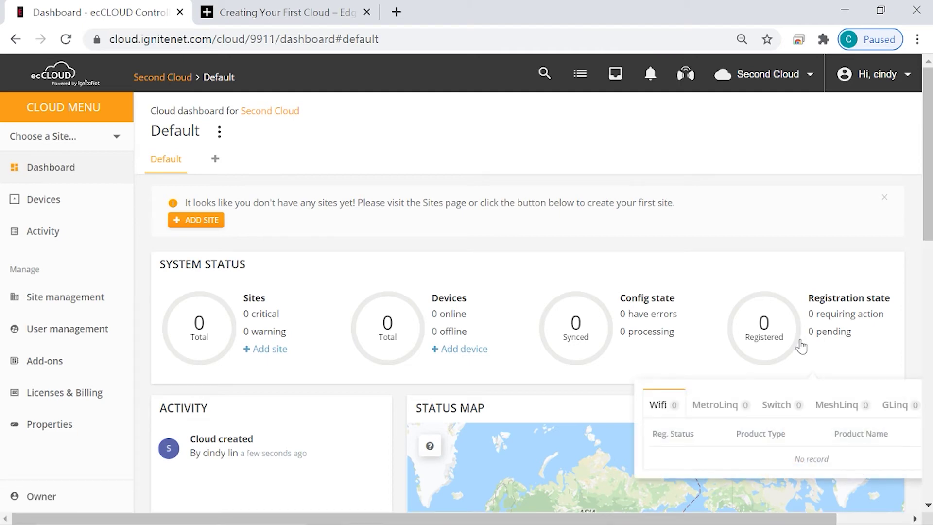
Delete Second Cloud from the Manage Clouds list and confirm the deletion
left_click(772, 75)
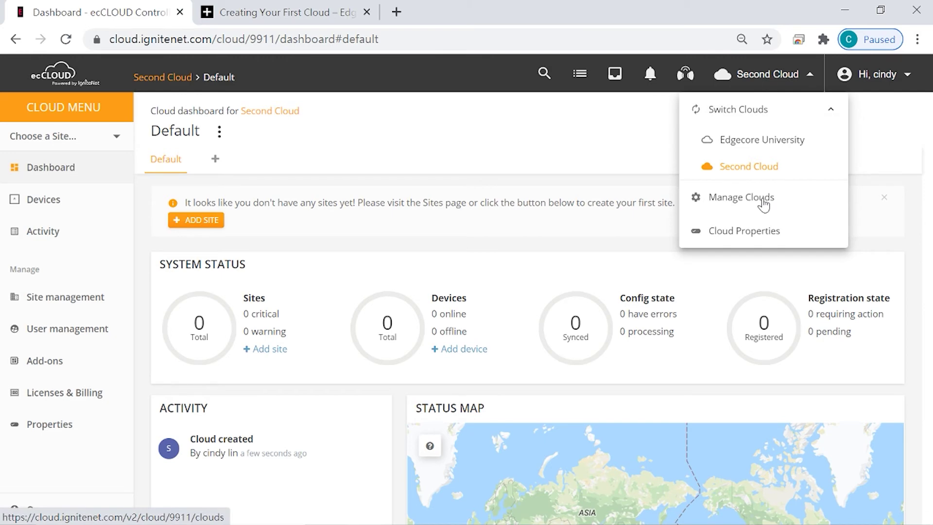
left_click(761, 199)
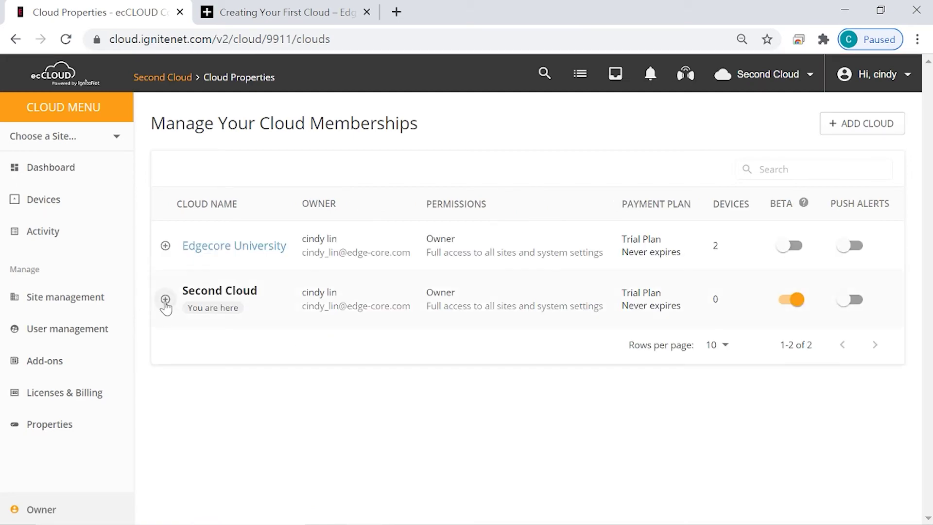
left_click(165, 299)
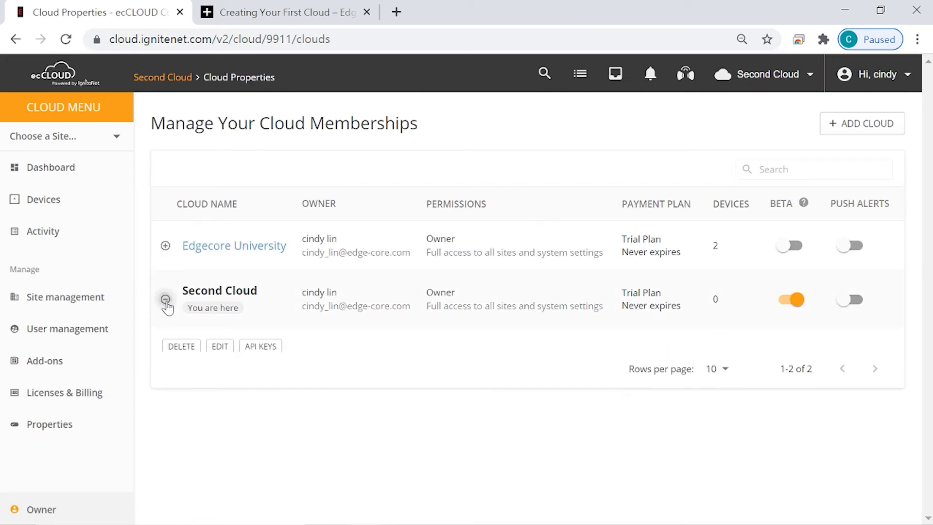
left_click(181, 347)
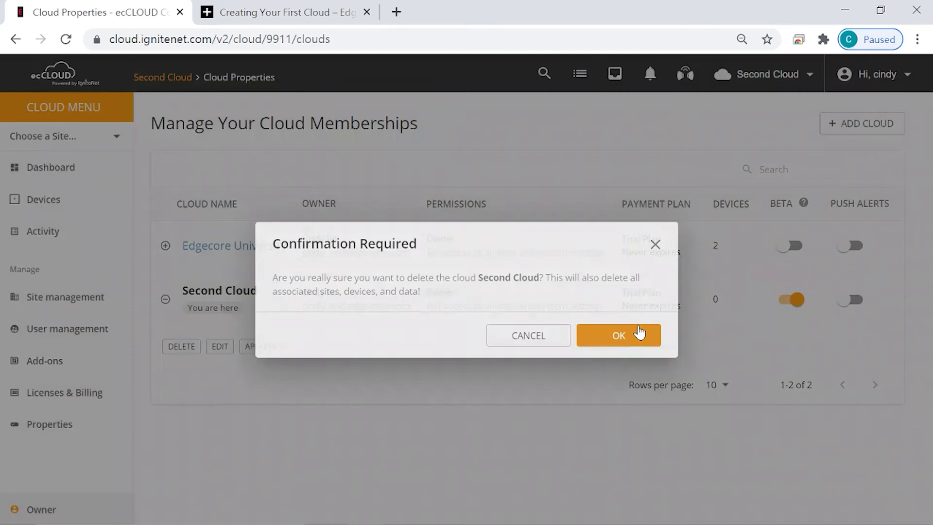
left_click(639, 333)
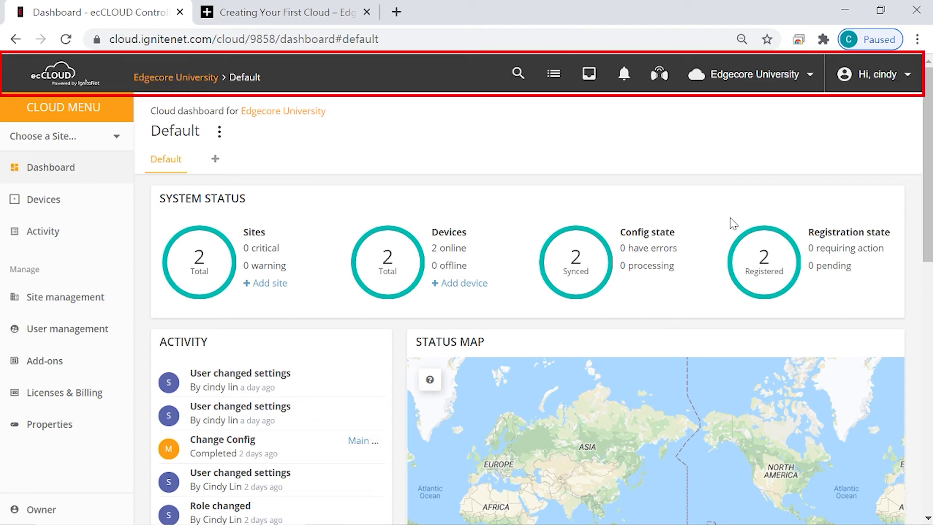
Open Your Profile from the account menu and scroll down to Change email and Delete account
left_click(909, 76)
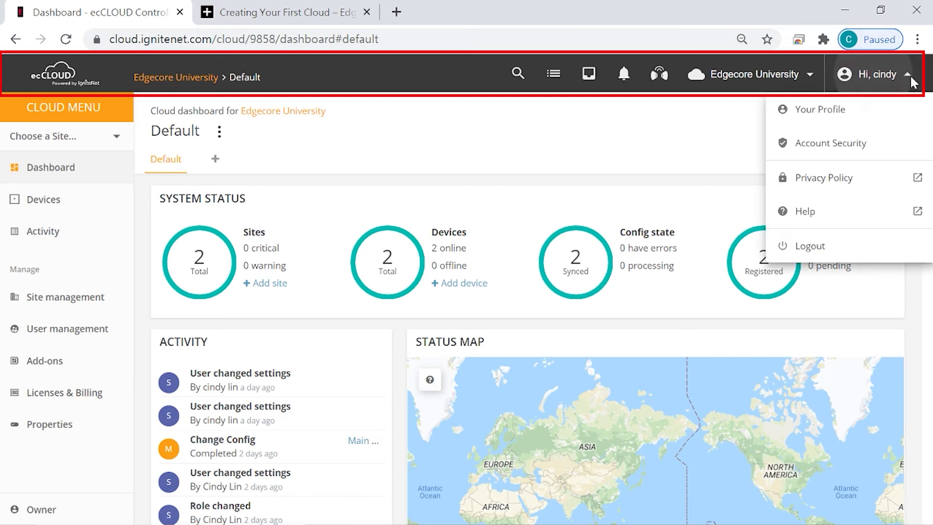
left_click(840, 116)
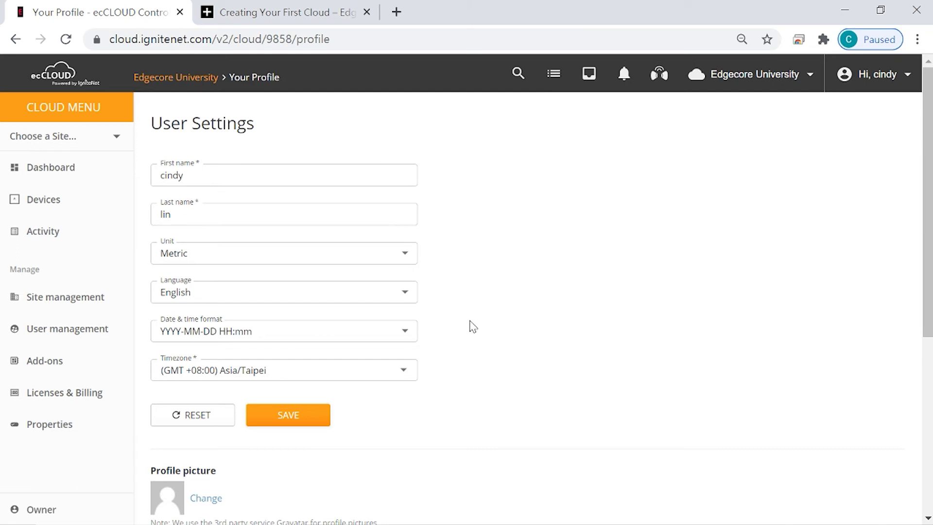
scroll(470, 324, "down", 6)
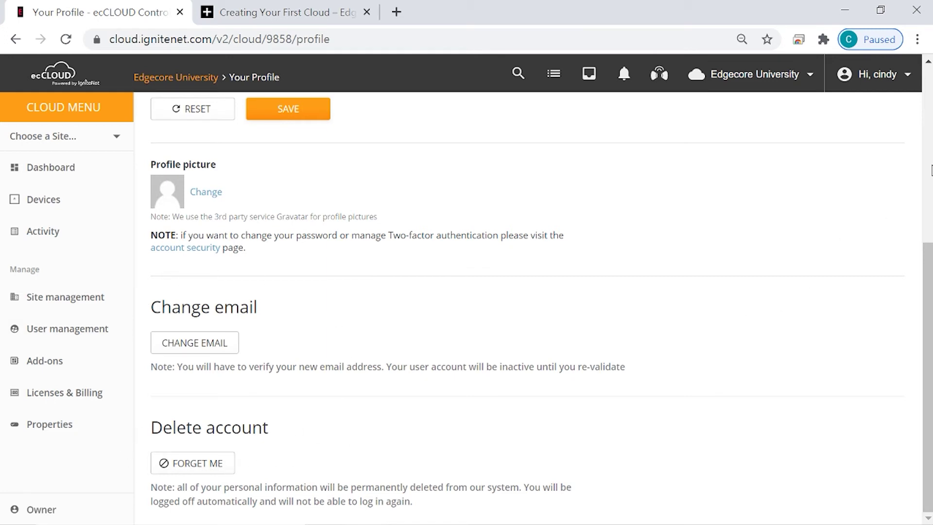
Open Account Security and preview two-factor authentication setup, closing it without enabling
left_click(908, 77)
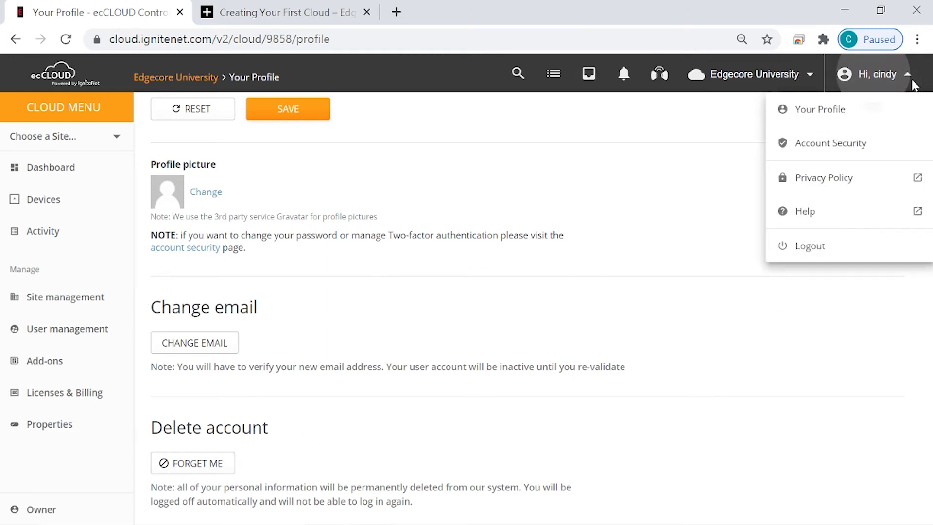
left_click(874, 151)
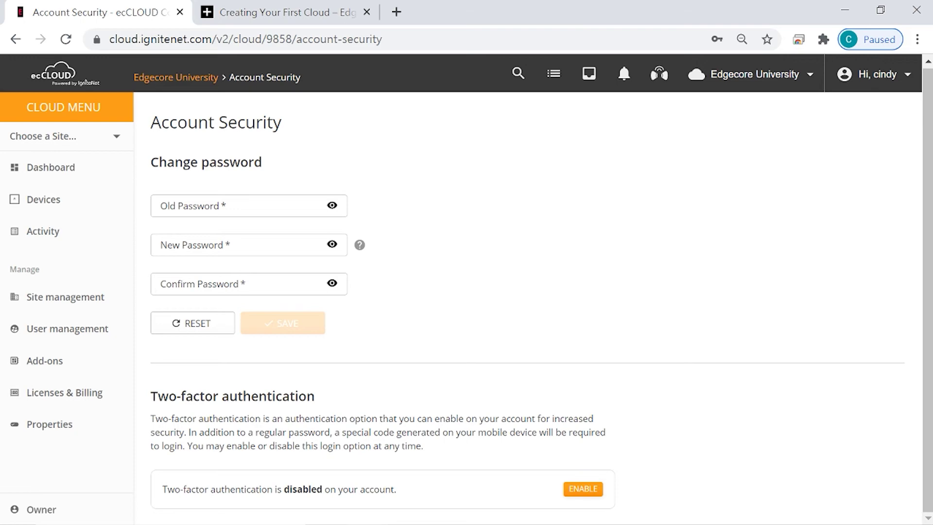
left_click(582, 489)
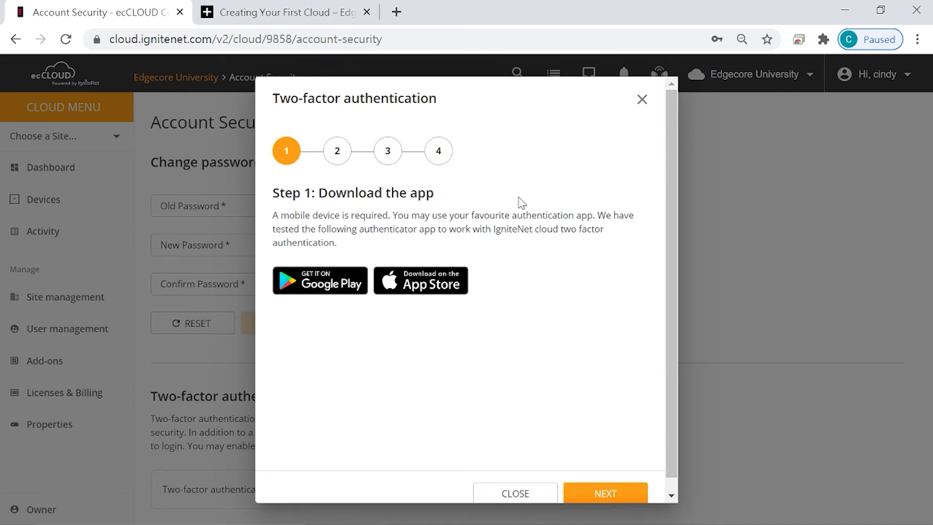
left_click(511, 496)
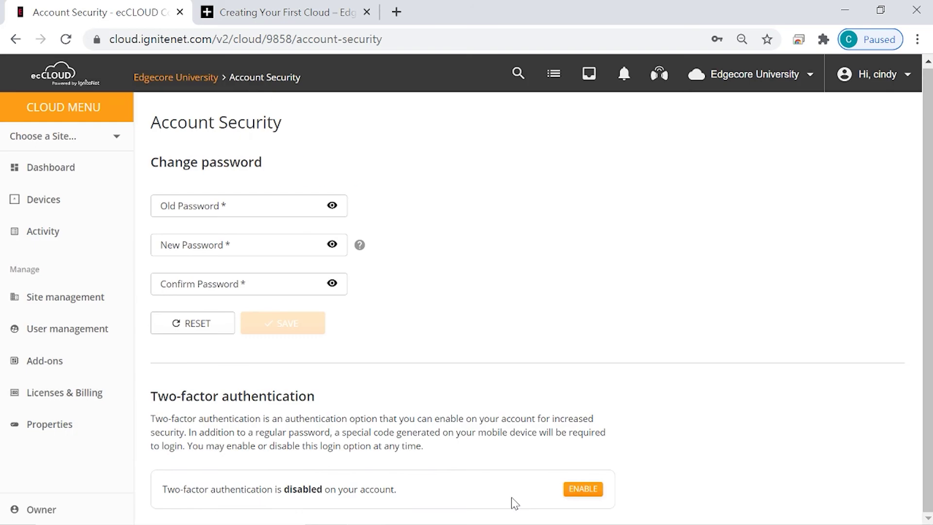
From the account menu, open the Edgecore Help article 'Creating Your First Cloud', then return to the Account Security tab
left_click(873, 73)
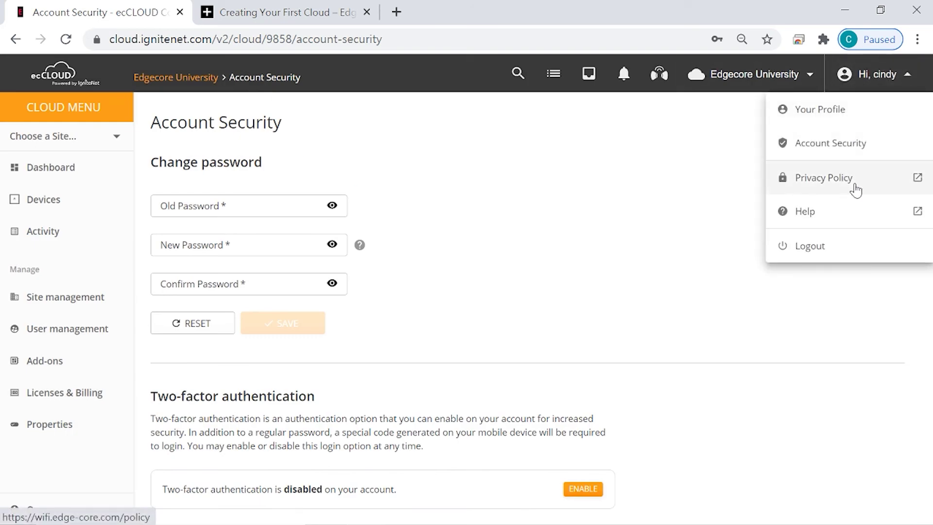
left_click(869, 216)
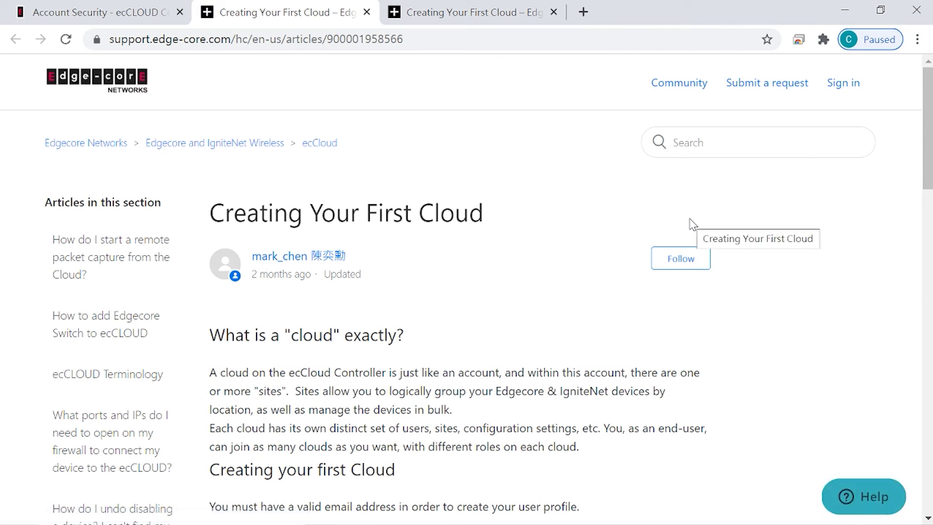
left_click(141, 14)
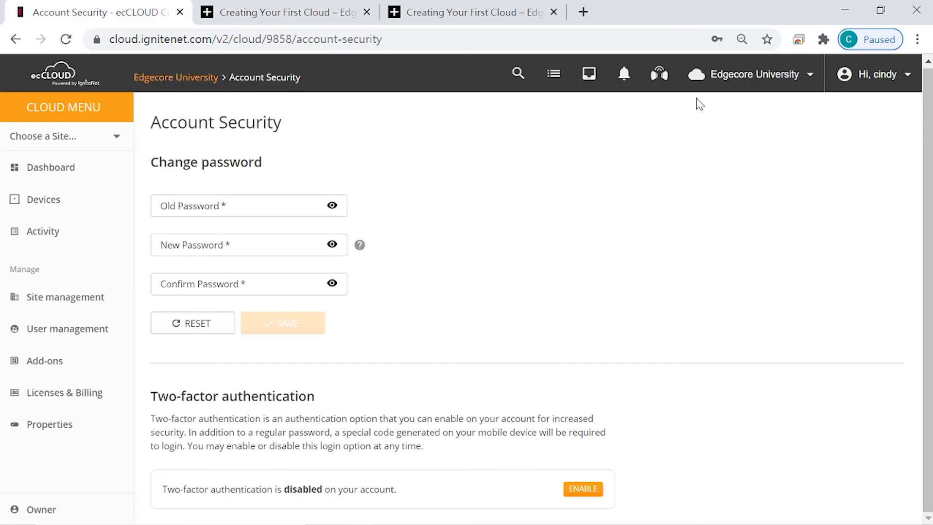
left_click(882, 89)
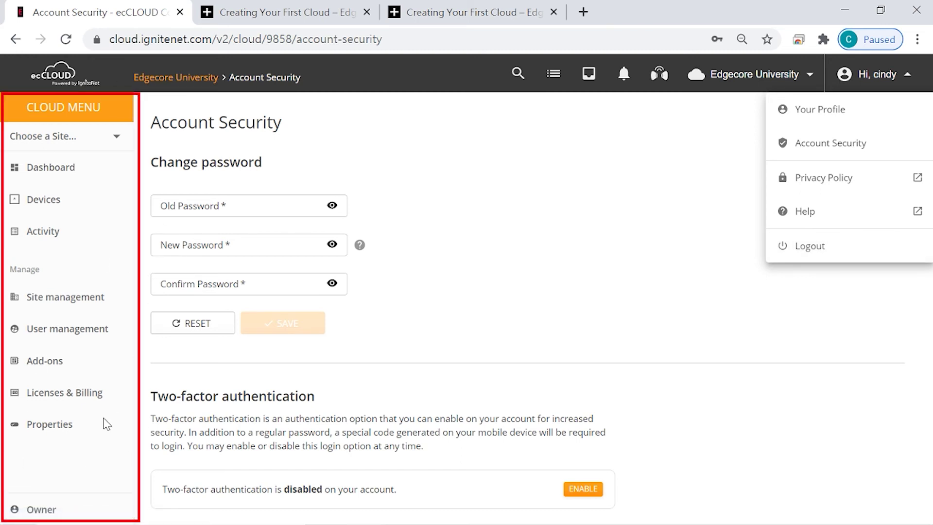
Choose Main Campus from the Cloud Menu's site list to view its dashboard
left_click(142, 187)
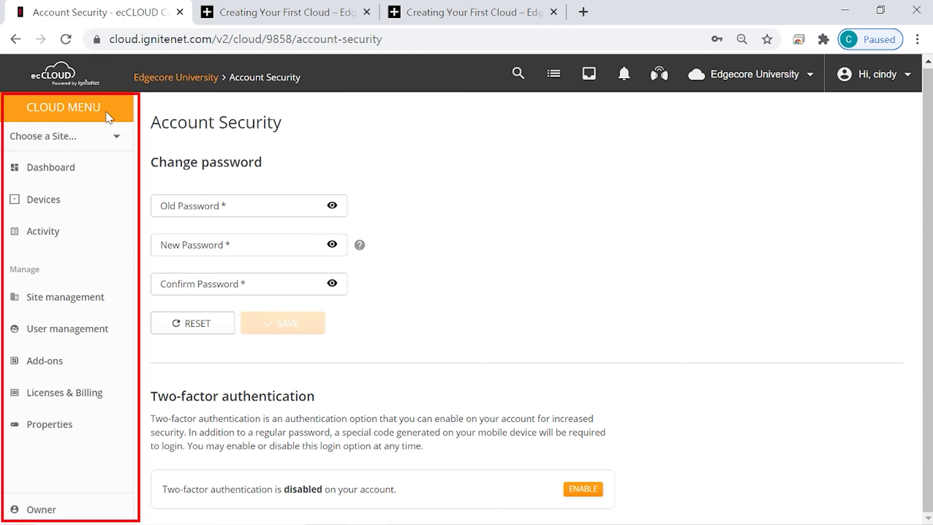
left_click(115, 138)
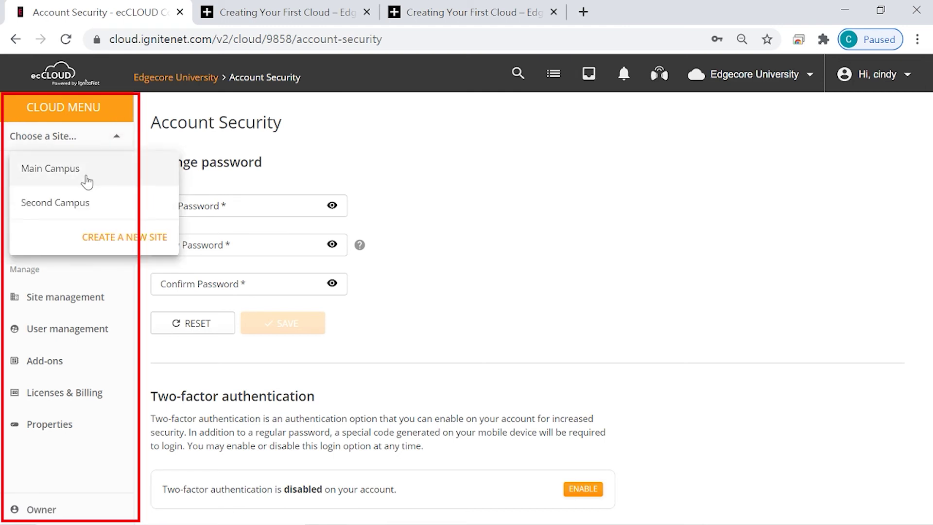
left_click(87, 182)
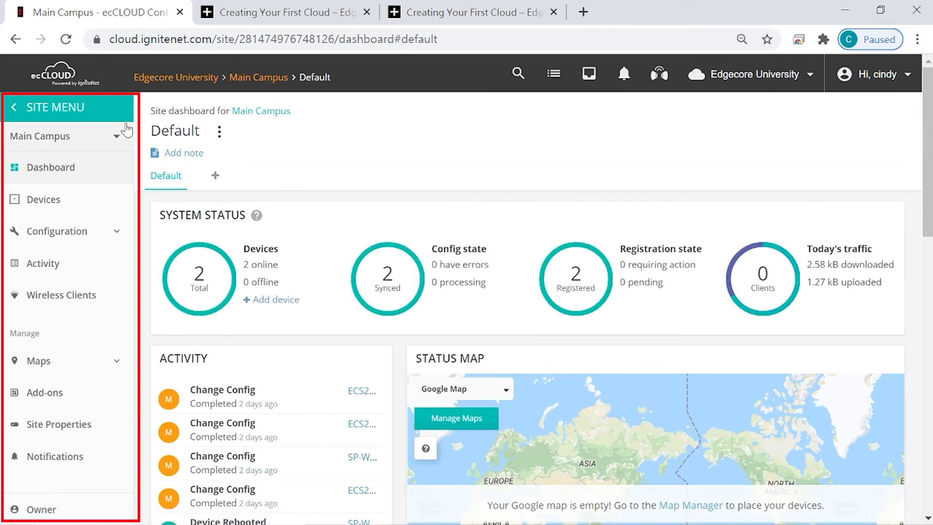
List Main Campus devices and open the SP-W2-AC1200 access point's dashboard
left_click(79, 210)
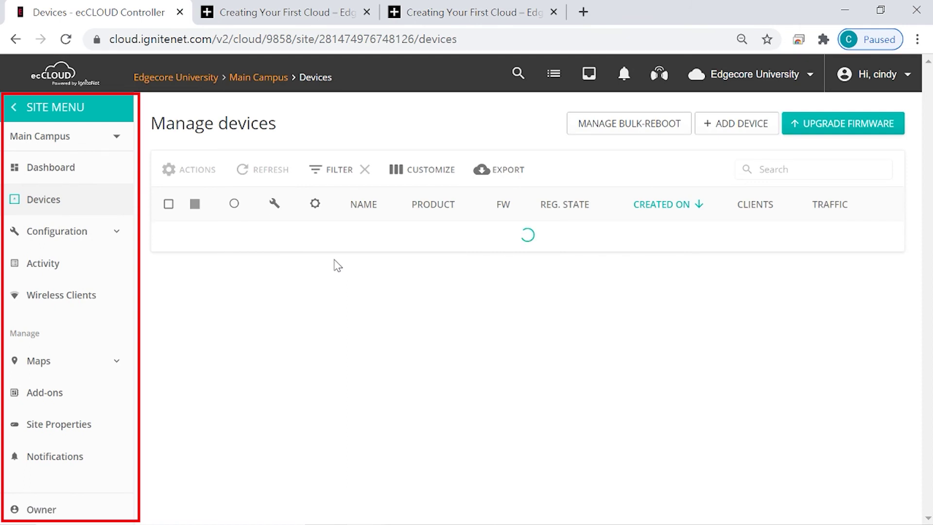
left_click(359, 243)
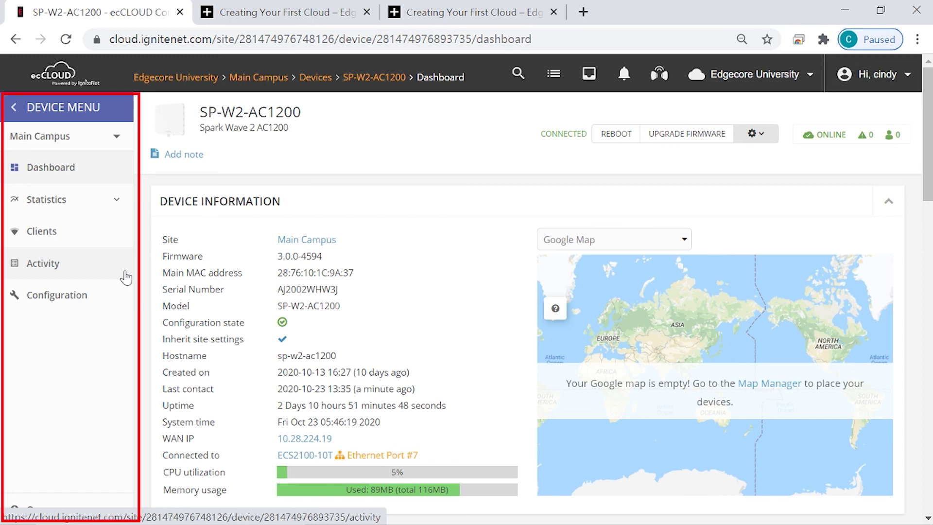
Start inviting a user from Edgecore University's User management and review the available roles
left_click(179, 78)
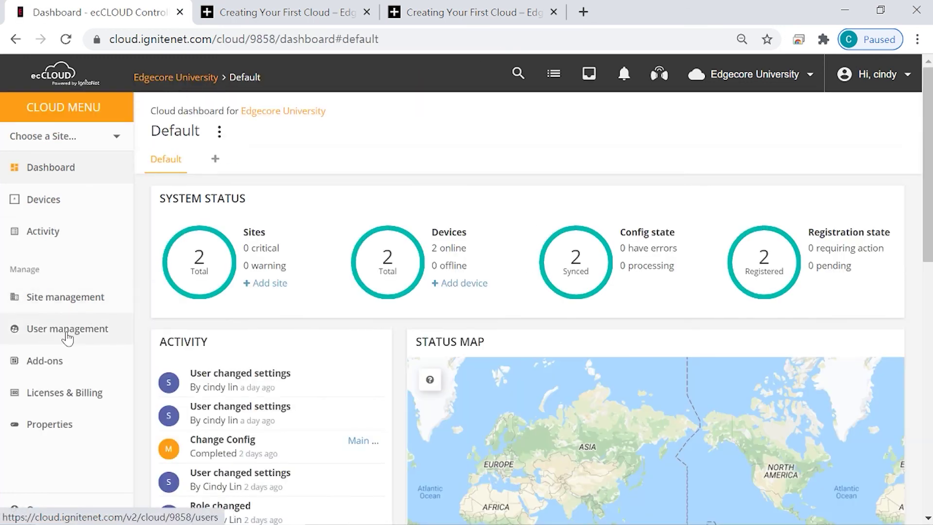
left_click(67, 335)
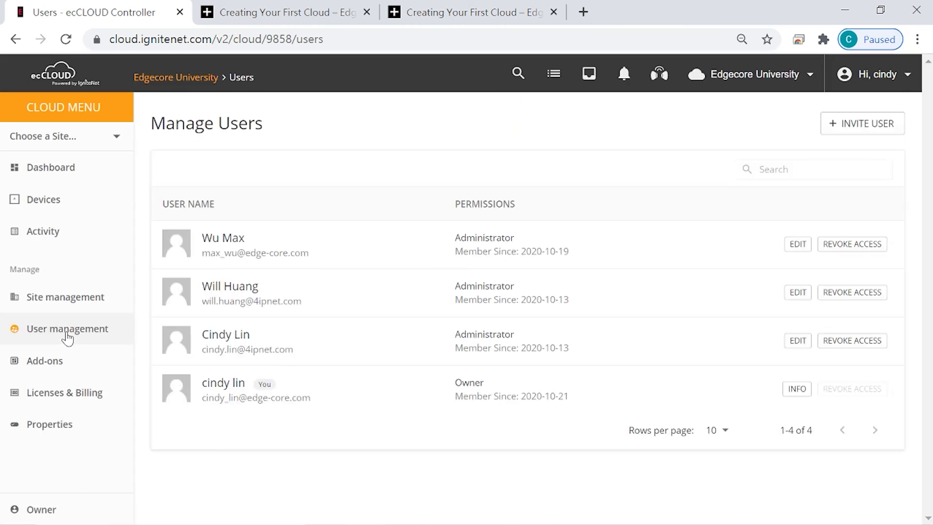
left_click(851, 130)
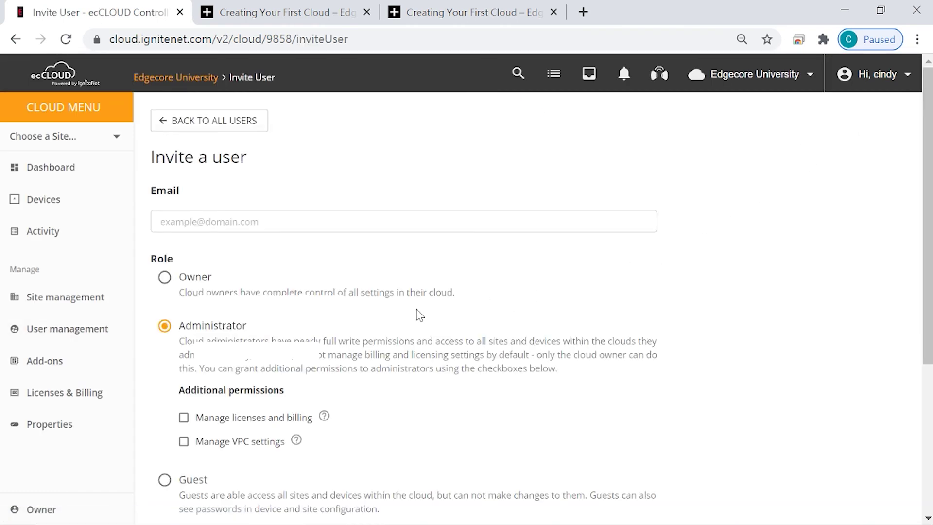
scroll(243, 295, "down", 2)
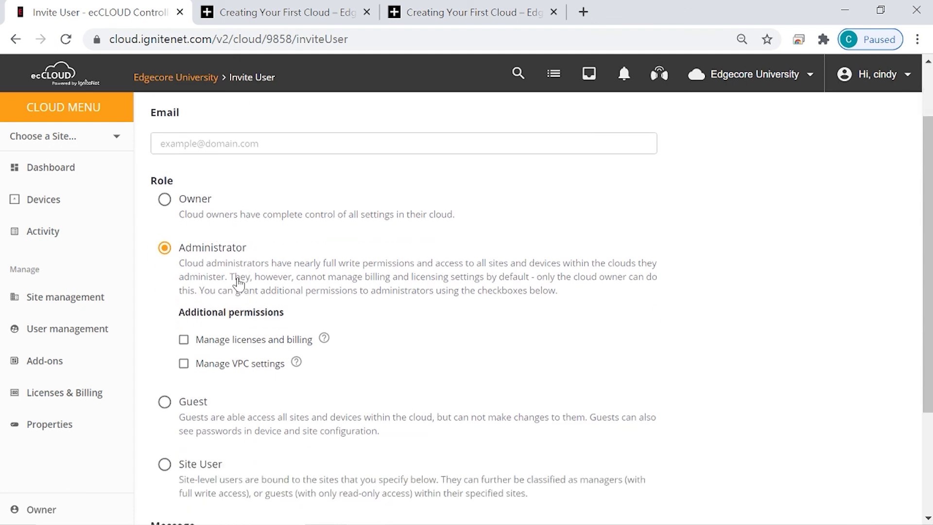
scroll(197, 324, "down", 2)
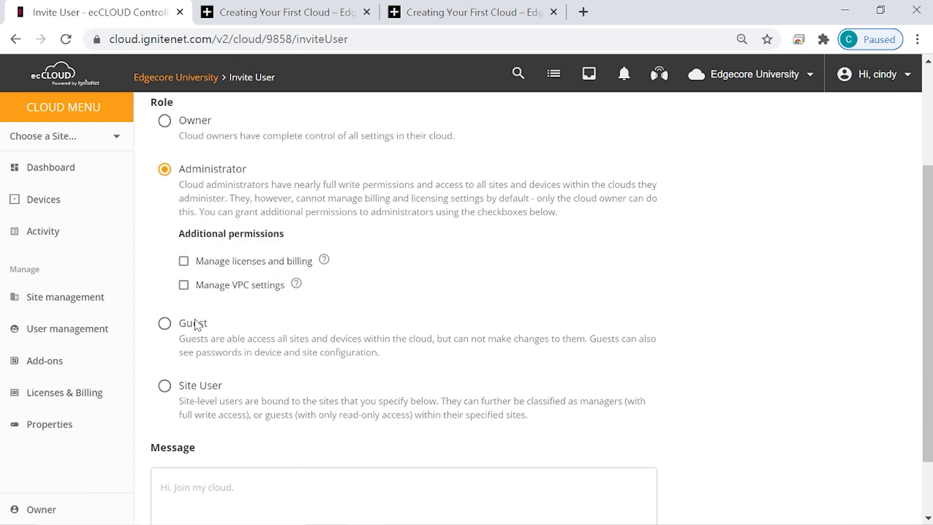